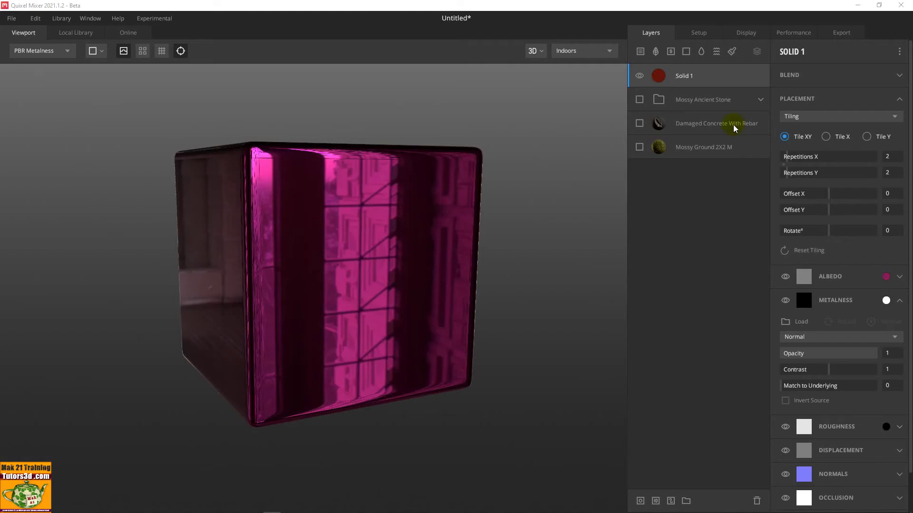
- Hide the pink Solid 1 layer, switch the preview mesh to Plane, and view it from above
left_click(639, 76)
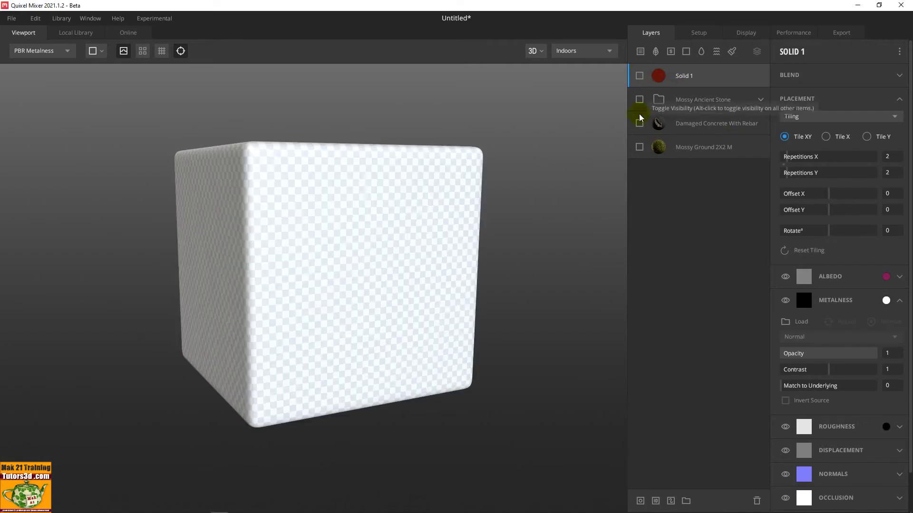
left_click(95, 51)
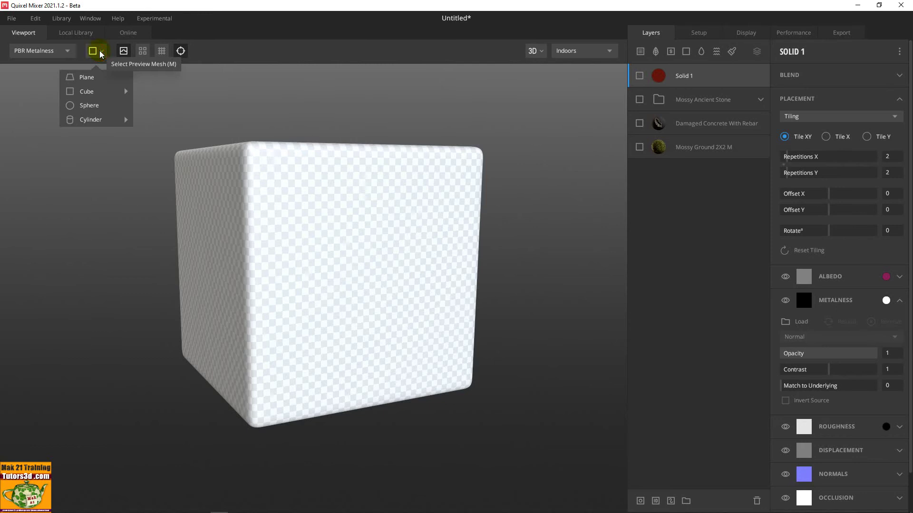
left_click(97, 75)
left_click_drag(371, 238, 518, 342)
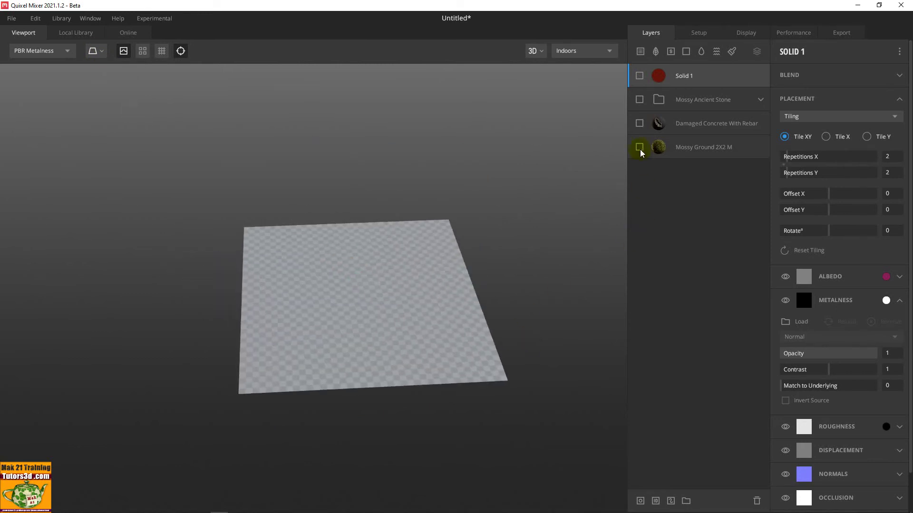
scroll(428, 310, "up", 3)
scroll(428, 310, "up", 2)
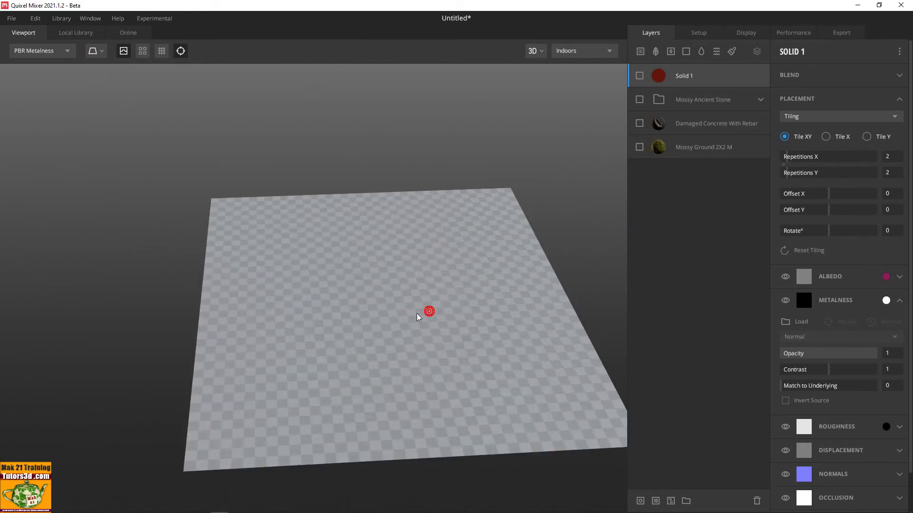
mouse_move(427, 311)
left_mouse_down()
mouse_move(338, 299)
mouse_move(350, 319)
mouse_move(373, 307)
left_mouse_up()
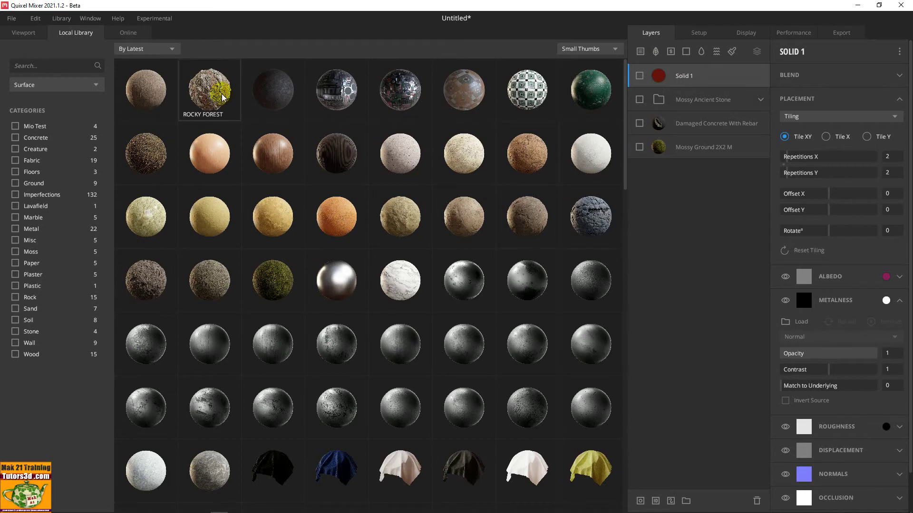
- Add the Rocky Forest Floor surface from the Local Library and zoom in on the terrain
left_click_drag(221, 98, 369, 283)
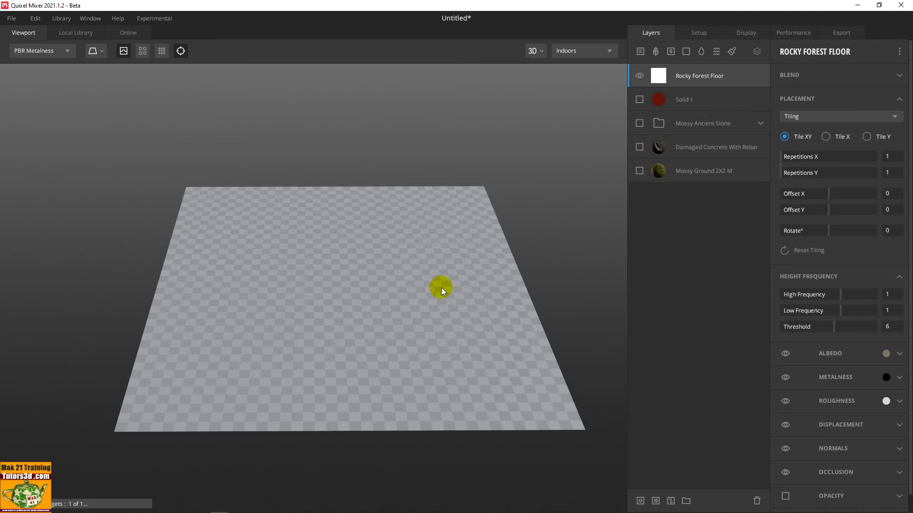
scroll(414, 273, "up", 1)
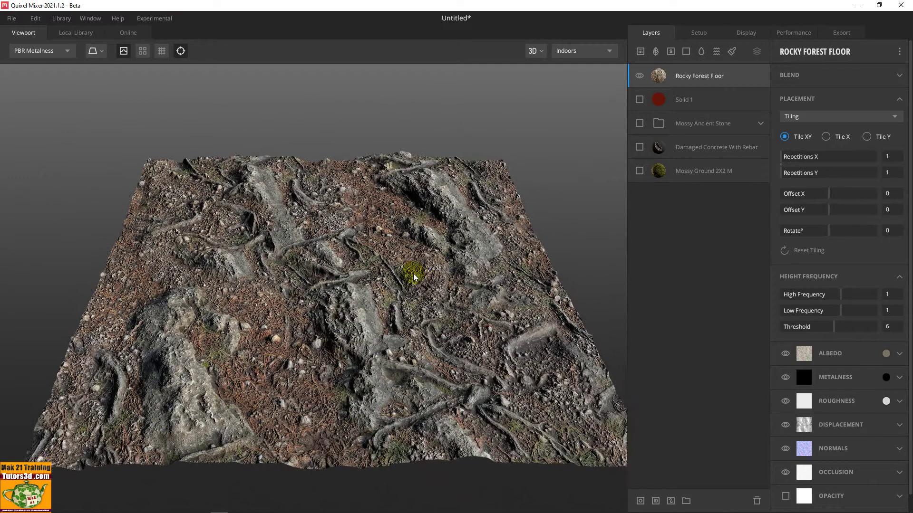
scroll(414, 273, "up", 2)
left_click_drag(366, 231, 367, 239)
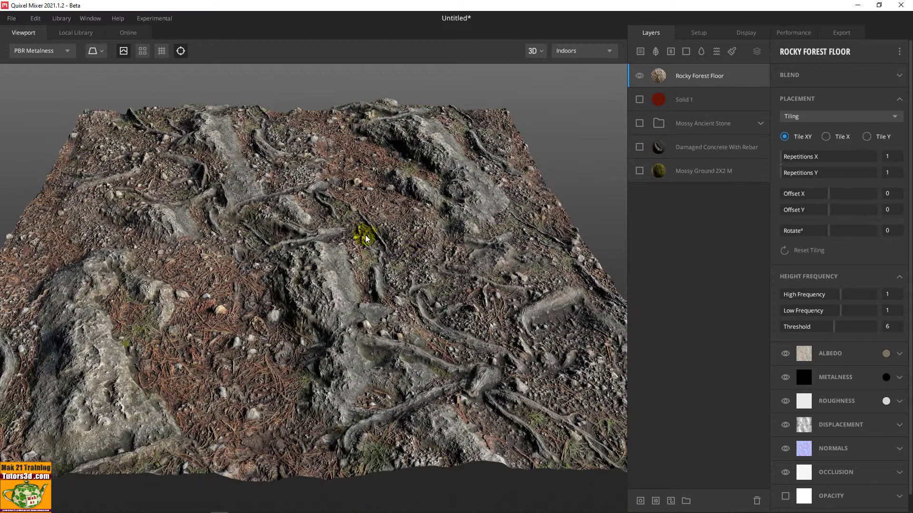
- Add a Liquid 1 layer on top of the terrain and view the flooded low areas
left_click(700, 53)
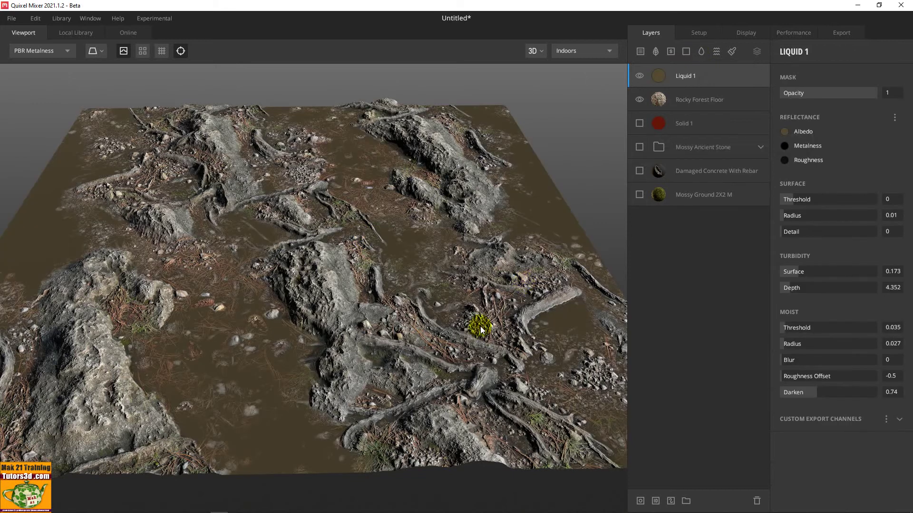
left_click_drag(480, 326, 489, 345)
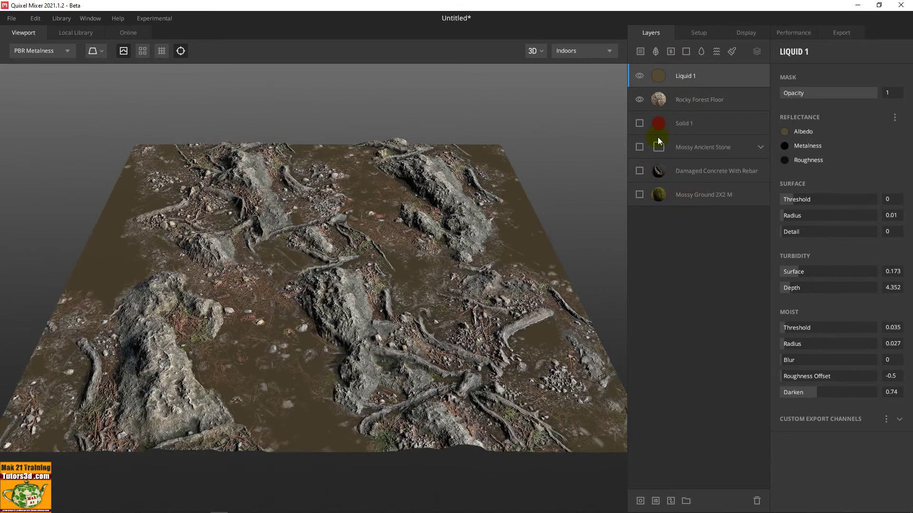
scroll(407, 308, "up", 2)
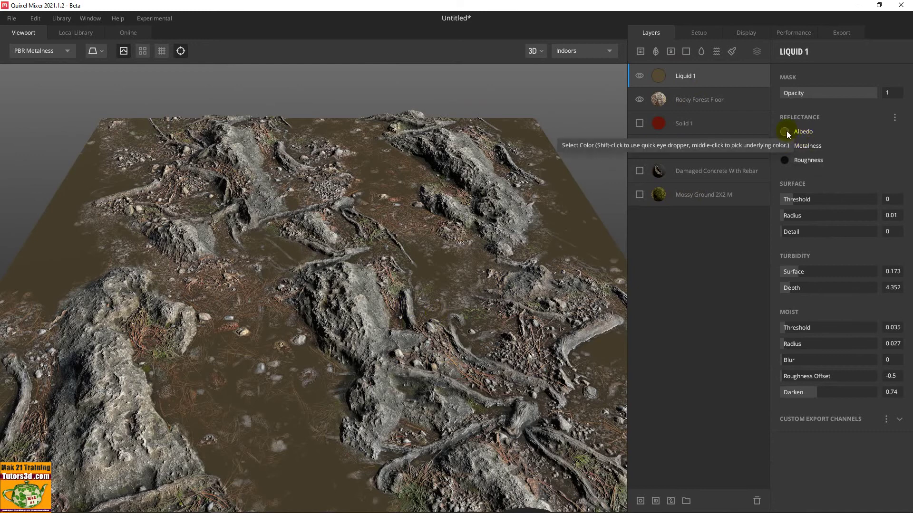
mouse_move(313, 403)
left_mouse_down()
mouse_move(427, 361)
mouse_move(507, 352)
mouse_move(464, 358)
mouse_move(457, 281)
mouse_move(532, 284)
mouse_move(590, 265)
mouse_move(555, 281)
mouse_move(554, 302)
mouse_move(547, 291)
mouse_move(636, 279)
mouse_move(627, 272)
left_mouse_up()
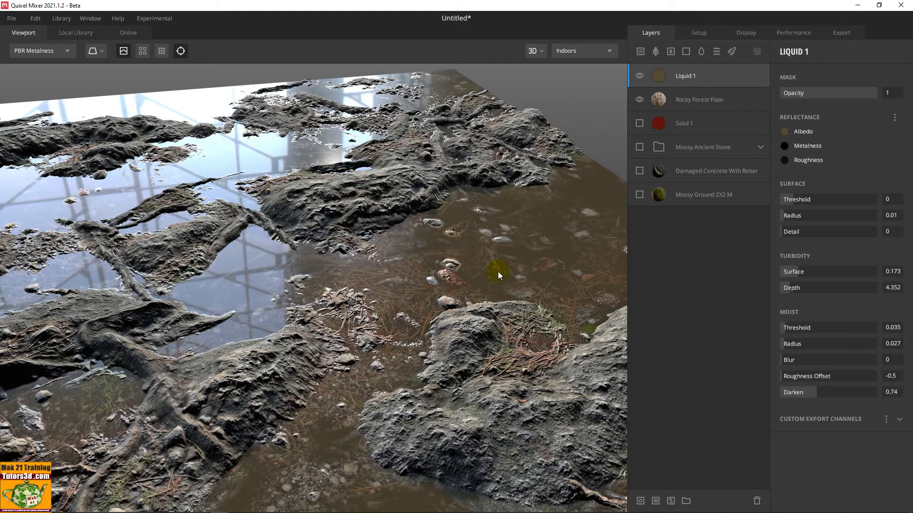
- Adjust Liquid 1 to Surface Threshold 0.595, Radius 0.065 and Turbidity Surface 0
mouse_move(433, 380)
left_mouse_down()
mouse_move(447, 309)
mouse_move(432, 330)
mouse_move(432, 368)
mouse_move(431, 306)
mouse_move(434, 367)
mouse_move(440, 361)
left_mouse_up()
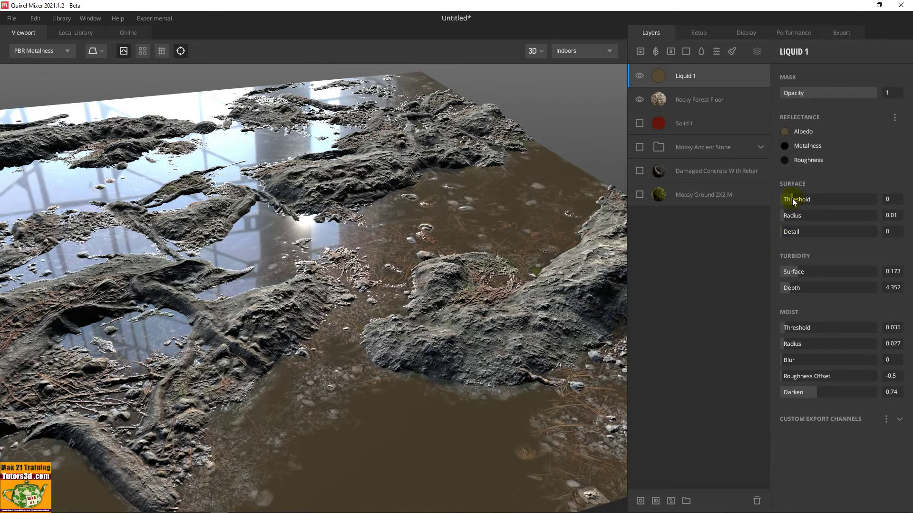
mouse_move(792, 198)
left_mouse_down()
mouse_move(818, 201)
mouse_move(772, 230)
mouse_move(806, 225)
mouse_move(797, 233)
mouse_move(794, 217)
mouse_move(834, 209)
mouse_move(790, 214)
mouse_move(782, 231)
mouse_move(809, 230)
mouse_move(780, 232)
mouse_move(796, 231)
left_mouse_up()
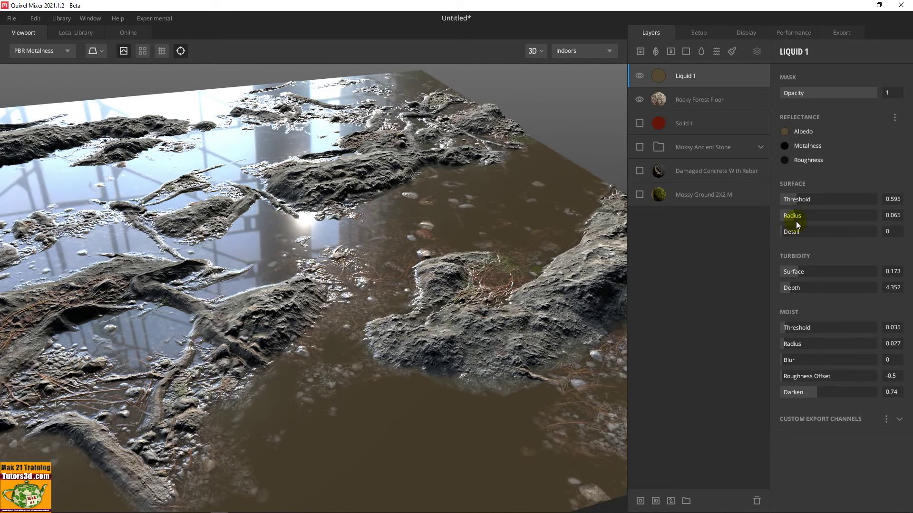
mouse_move(797, 274)
left_mouse_down()
mouse_move(814, 275)
mouse_move(774, 277)
left_mouse_up()
left_click_drag(423, 348, 393, 369)
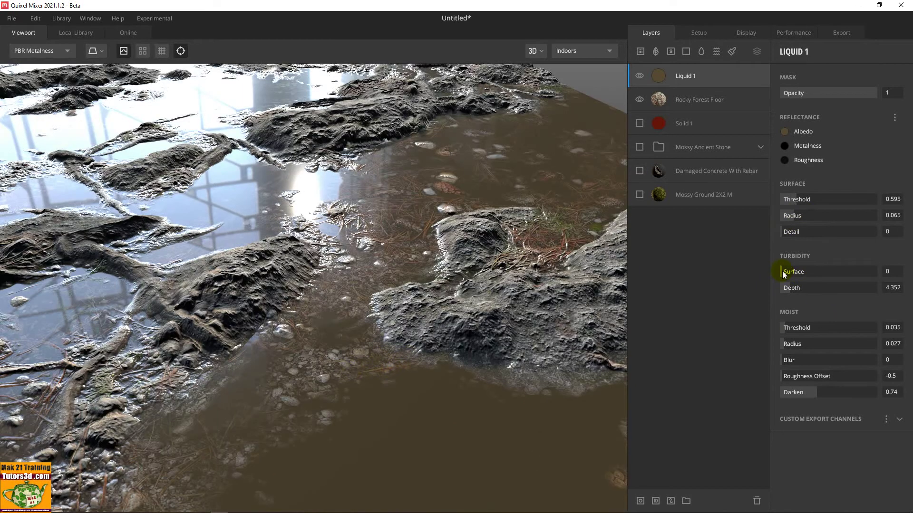
mouse_move(780, 272)
left_mouse_down()
mouse_move(812, 272)
mouse_move(775, 279)
left_mouse_up()
- Pick a strong blue-violet for the liquid's albedo colour and apply it
left_click(786, 130)
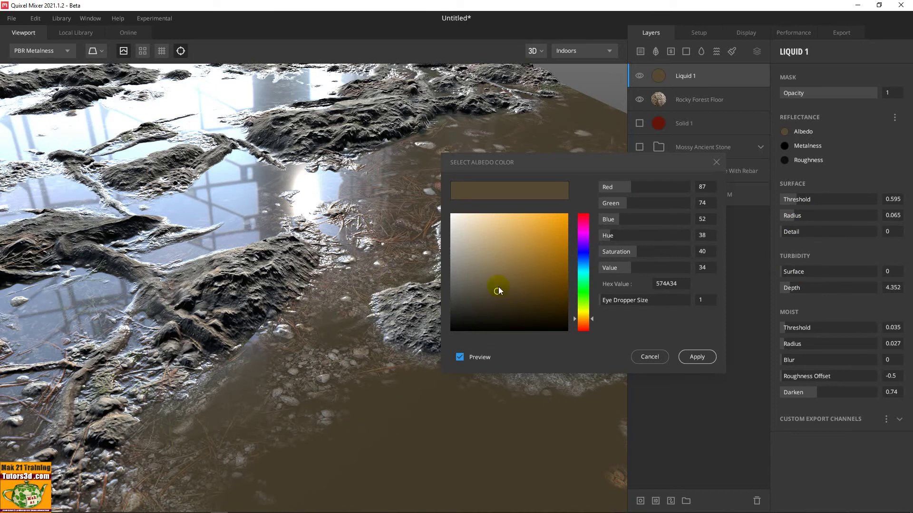
left_click(586, 257)
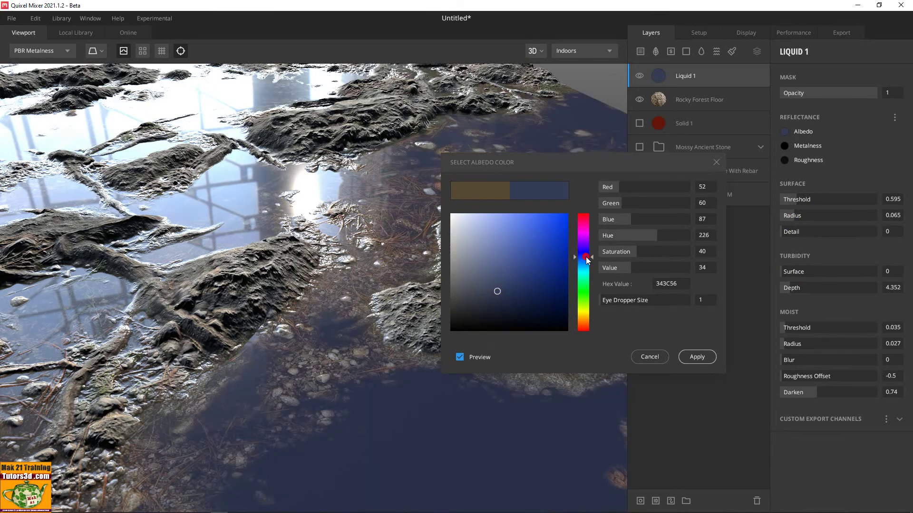
left_click_drag(586, 259, 586, 250)
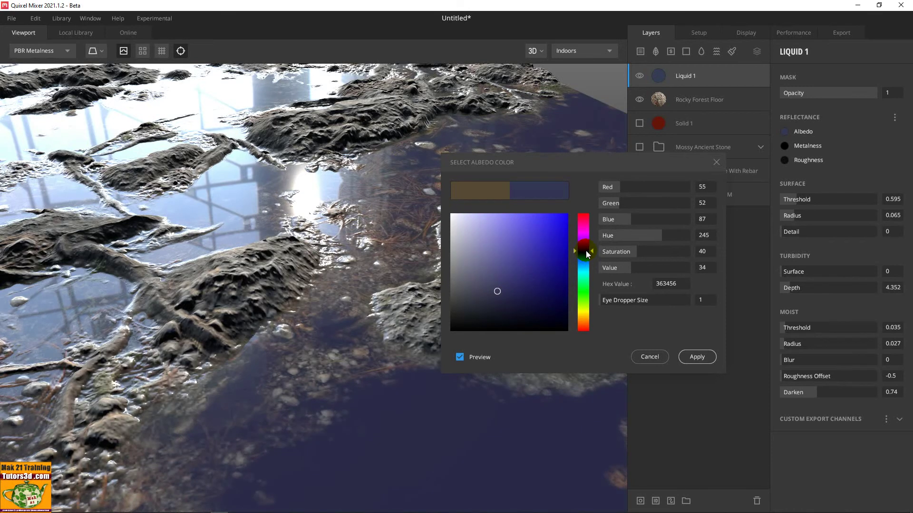
mouse_move(529, 272)
left_mouse_down()
mouse_move(538, 257)
mouse_move(517, 274)
left_mouse_up()
left_click(697, 356)
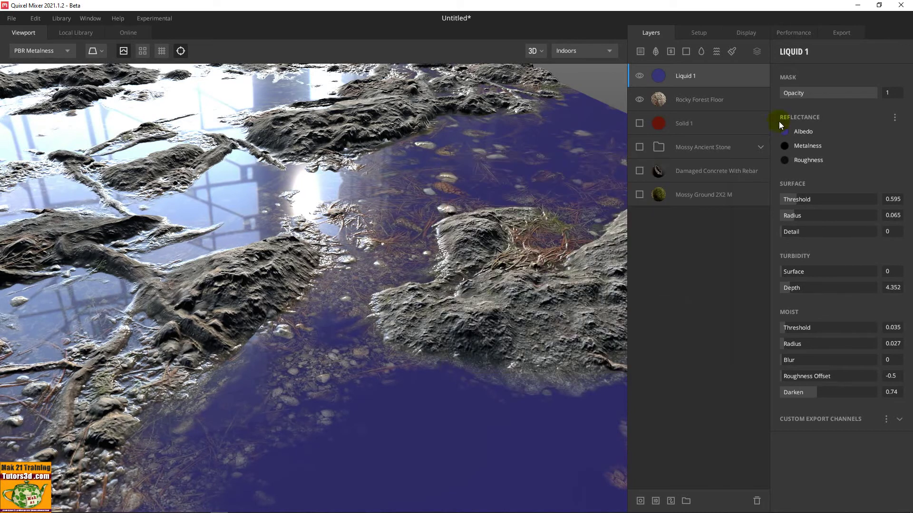
- Refine the liquid's albedo to the blue-violet 40398F and apply it
left_click(784, 132)
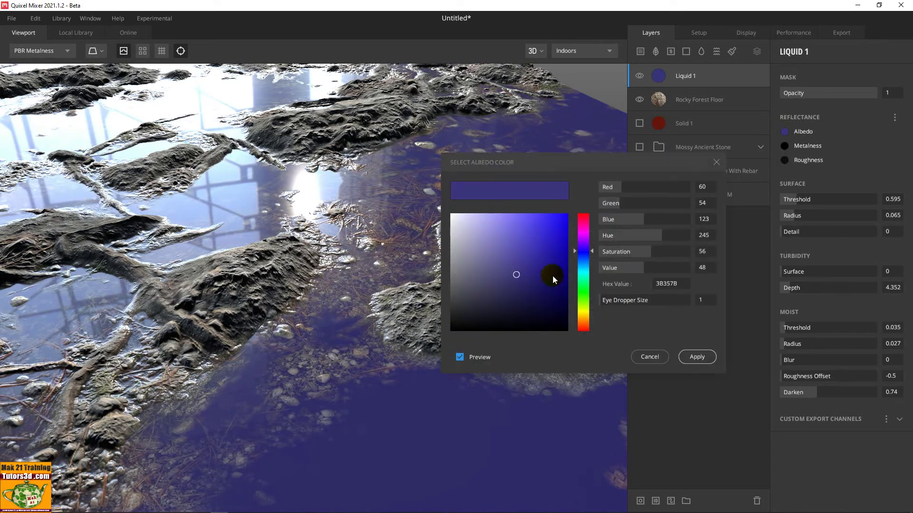
mouse_move(525, 267)
left_mouse_down()
mouse_move(511, 271)
mouse_move(507, 260)
mouse_move(521, 264)
left_mouse_up()
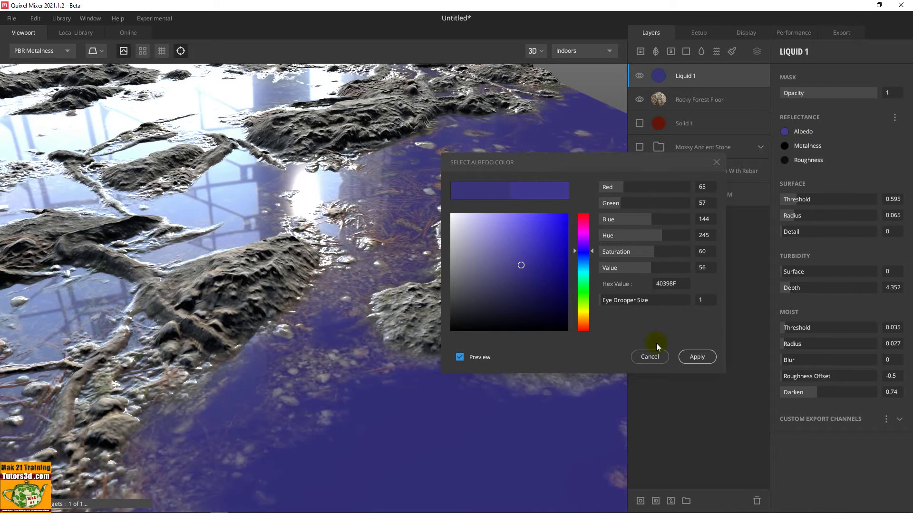
left_click(695, 357)
left_click(75, 32)
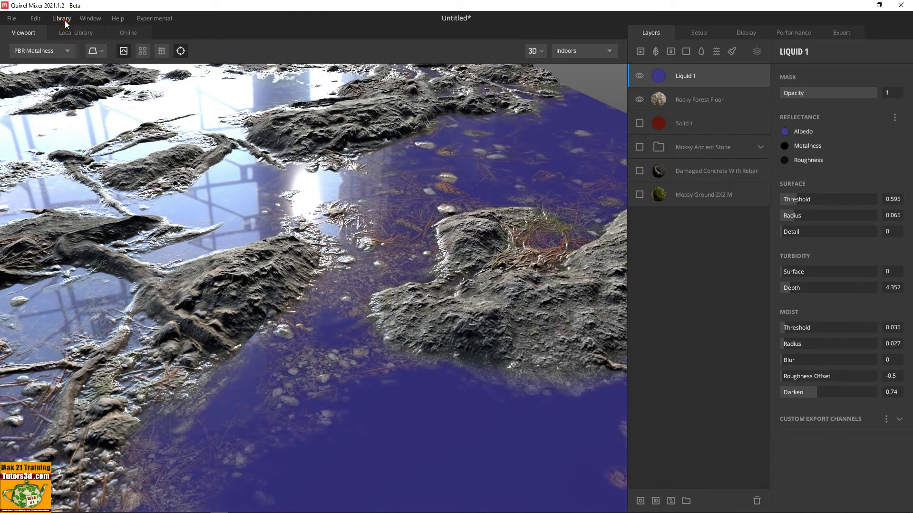
- Undo the blue-violet colour, reverting the liquid to muddy brown
left_click(61, 19)
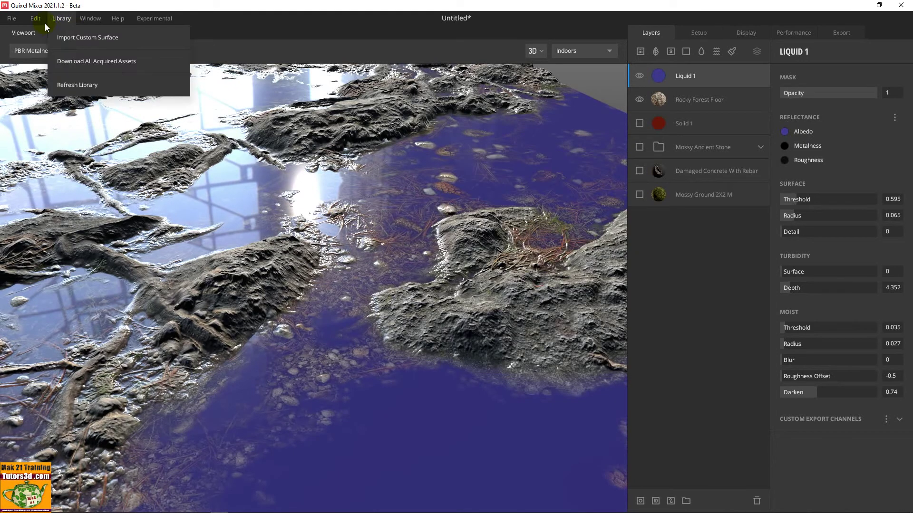
left_click(774, 253)
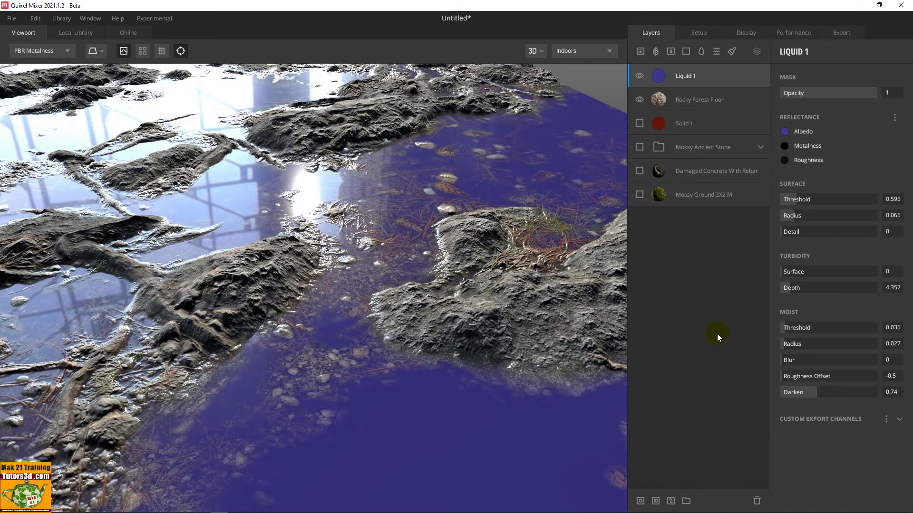
key("ctrl+z")
- Set the liquid's albedo to dark blue 344056 and look across the puddles
left_click(784, 131)
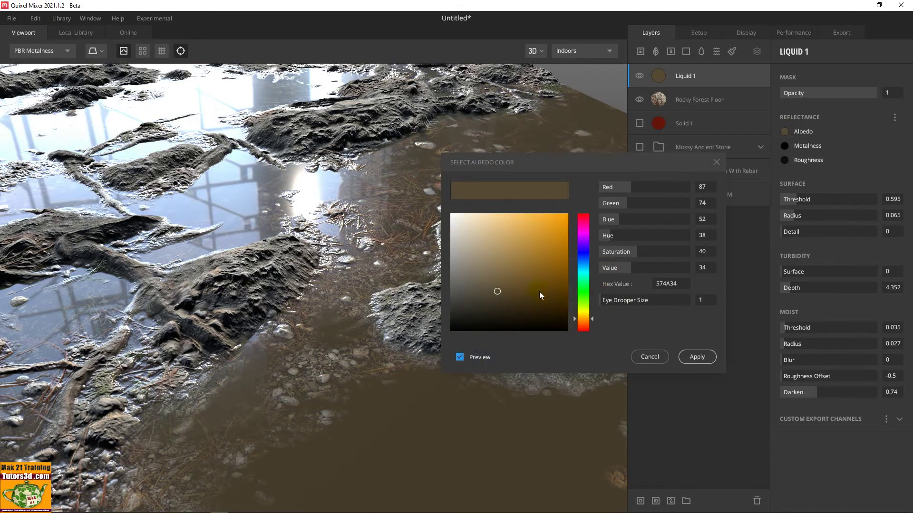
left_click_drag(591, 316, 591, 263)
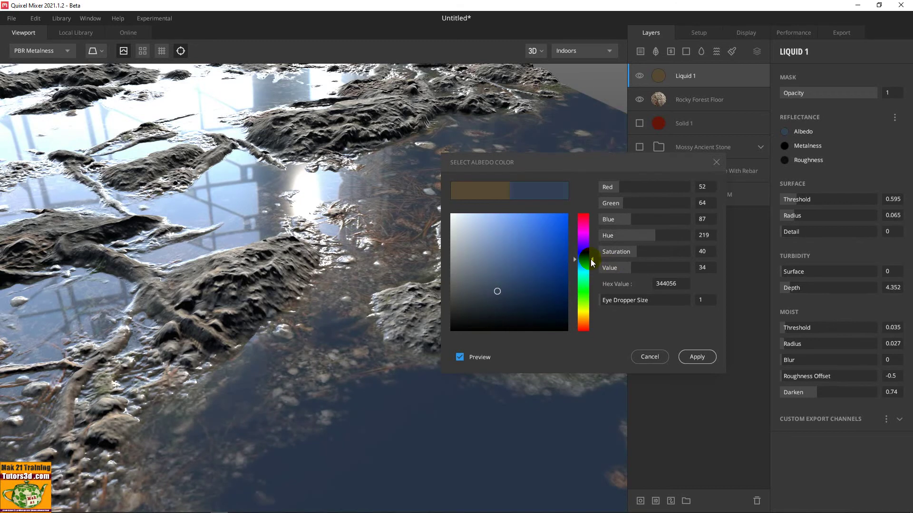
left_click(683, 356)
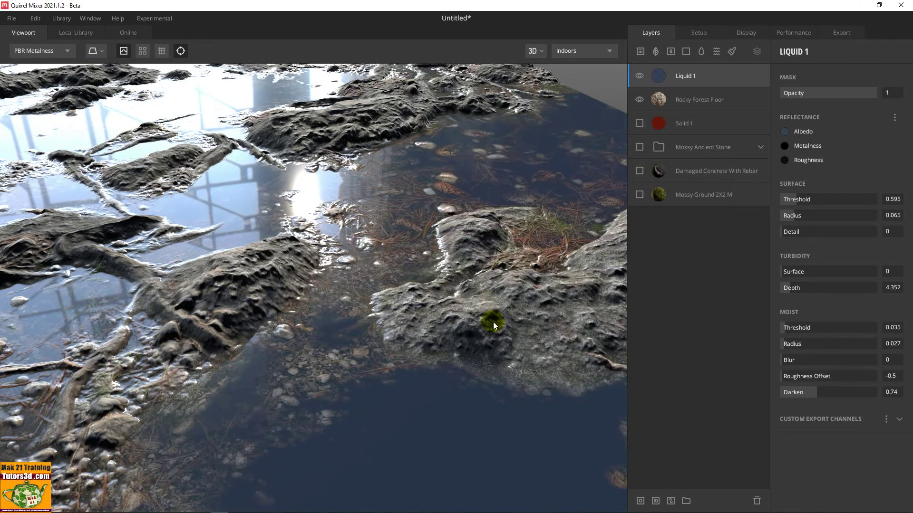
mouse_move(492, 321)
left_mouse_down()
mouse_move(486, 349)
mouse_move(583, 327)
left_mouse_up()
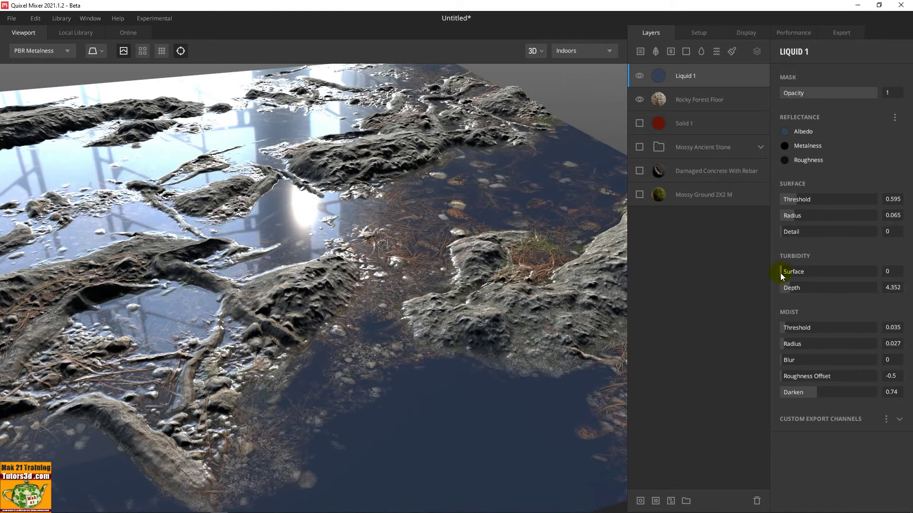
- Set turbidity Surface 0.124 and Depth 3.483, moist Threshold 0.124 and Radius 0.082, with no blur
mouse_move(781, 275)
left_mouse_down()
mouse_move(826, 275)
mouse_move(788, 274)
mouse_move(791, 292)
mouse_move(802, 288)
mouse_move(780, 289)
mouse_move(795, 278)
mouse_move(787, 289)
left_mouse_up()
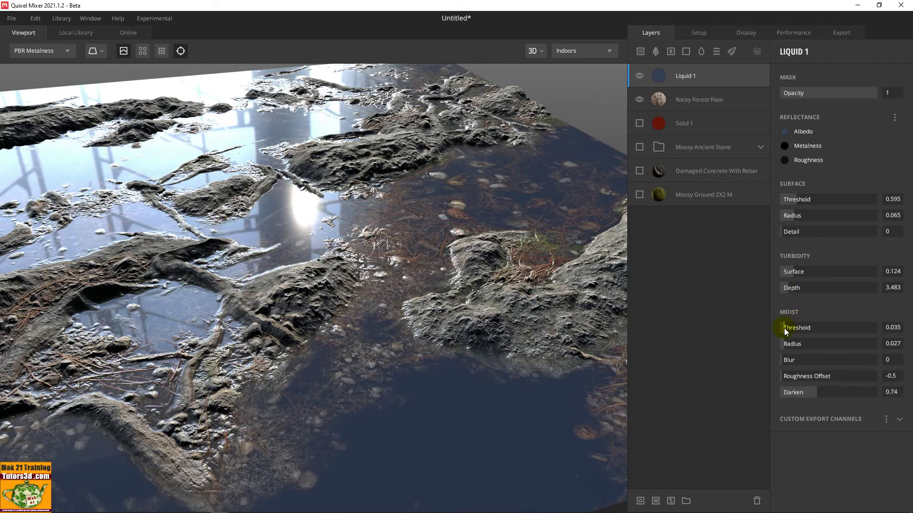
left_click_drag(784, 329, 798, 328)
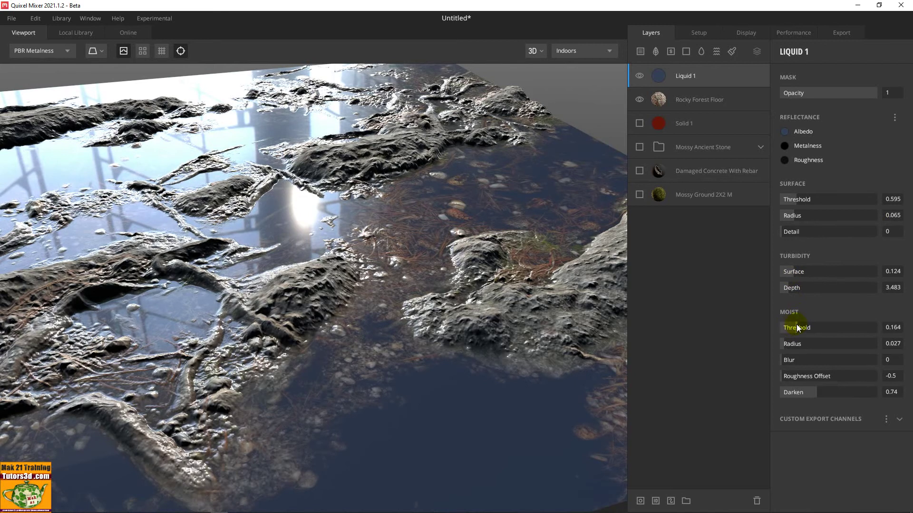
mouse_move(504, 315)
left_mouse_down()
mouse_move(394, 311)
mouse_move(390, 331)
mouse_move(454, 317)
mouse_move(440, 307)
mouse_move(624, 333)
left_mouse_up()
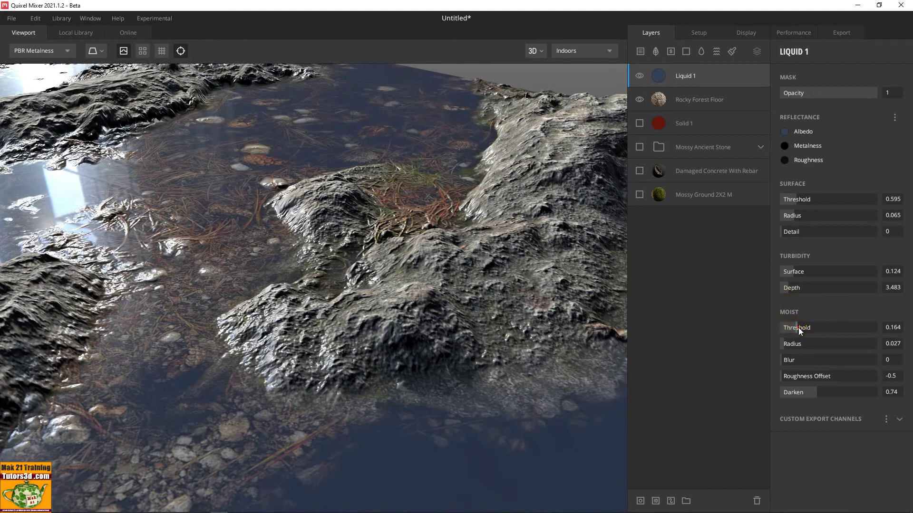
mouse_move(797, 327)
left_mouse_down()
mouse_move(771, 329)
mouse_move(808, 327)
mouse_move(803, 346)
mouse_move(794, 330)
left_mouse_up()
left_click_drag(793, 365, 781, 364)
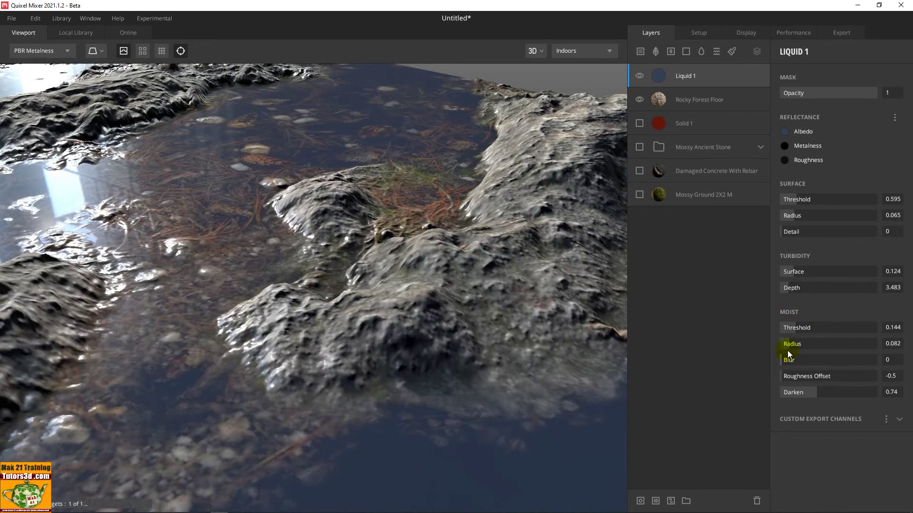
left_click_drag(794, 331, 794, 332)
mouse_move(450, 295)
right_mouse_down()
mouse_move(504, 318)
mouse_move(361, 324)
right_mouse_up()
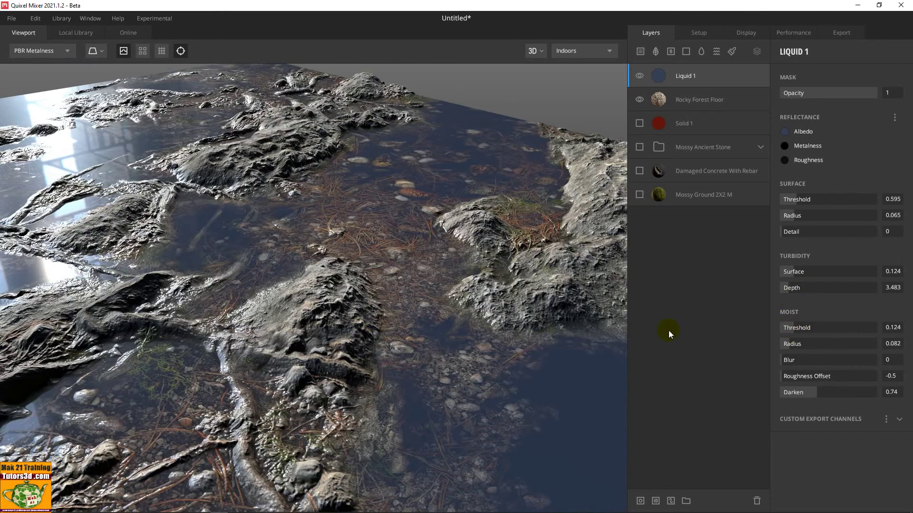
- Try different moist threshold values on the liquid, settling on 0.209
scroll(376, 353, "down", 3)
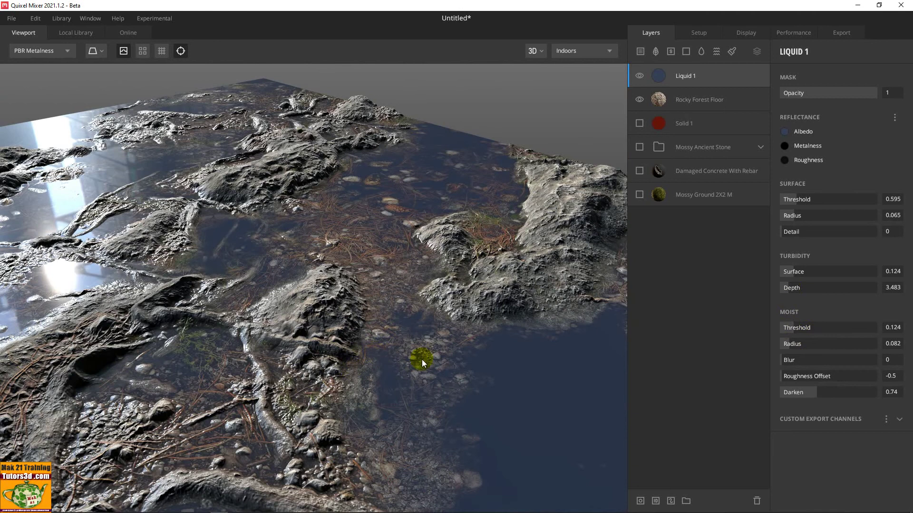
scroll(421, 359, "up", 2)
right_click_drag(422, 353, 429, 358)
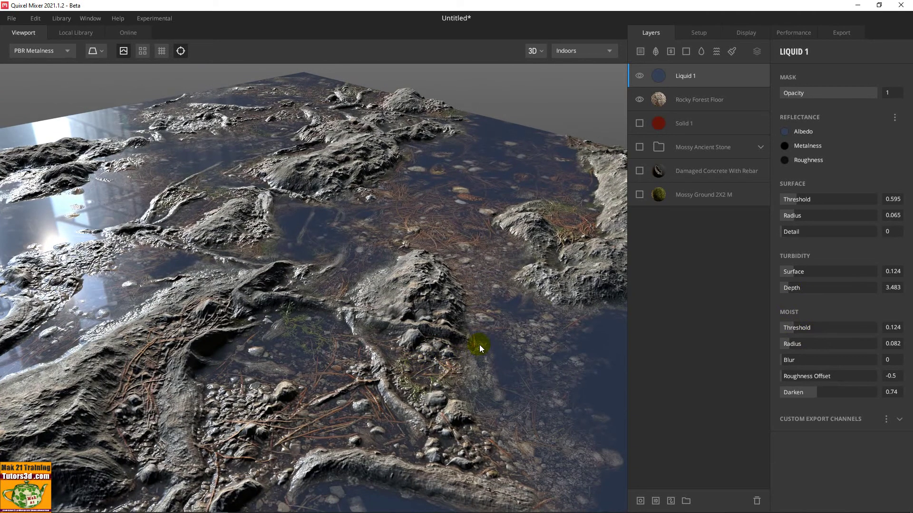
mouse_move(794, 327)
left_mouse_down()
mouse_move(787, 334)
mouse_move(829, 309)
mouse_move(793, 317)
mouse_move(806, 317)
left_mouse_up()
left_click_drag(797, 314, 803, 313)
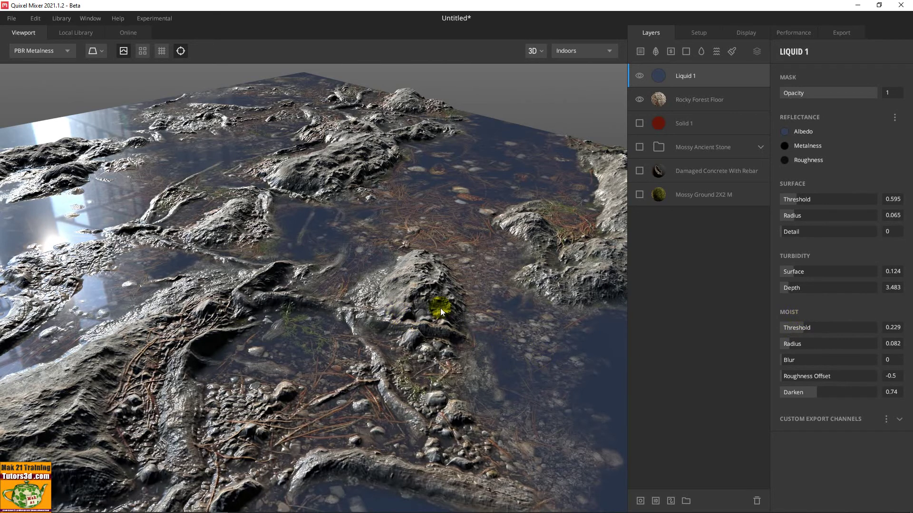
left_click_drag(808, 330, 788, 323)
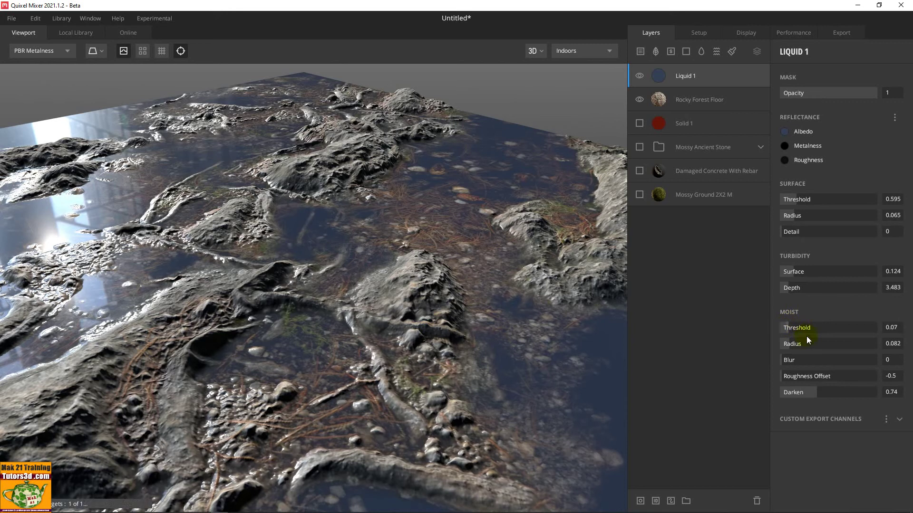
- Set the moist Roughness Offset to -0.47 and Darken to 0.511
mouse_move(784, 380)
left_mouse_down()
mouse_move(816, 398)
mouse_move(803, 397)
left_mouse_up()
left_click_drag(788, 330, 801, 333)
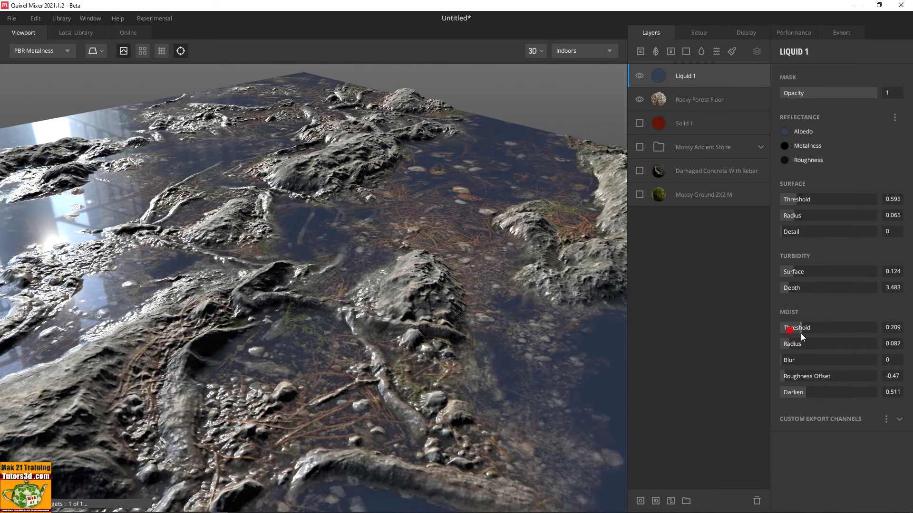
mouse_move(513, 343)
left_mouse_down()
mouse_move(512, 354)
mouse_move(438, 365)
mouse_move(469, 380)
mouse_move(404, 360)
mouse_move(367, 379)
mouse_move(513, 396)
mouse_move(601, 244)
mouse_move(405, 326)
mouse_move(417, 327)
mouse_move(509, 208)
mouse_move(379, 252)
mouse_move(506, 232)
mouse_move(660, 236)
mouse_move(339, 286)
mouse_move(288, 253)
mouse_move(423, 279)
mouse_move(409, 307)
mouse_move(419, 309)
mouse_move(495, 273)
left_mouse_up()
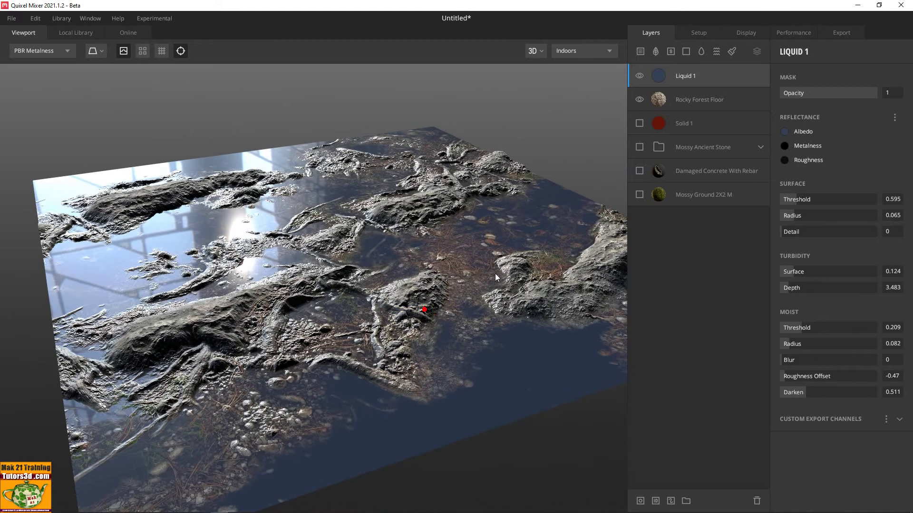
right_click(707, 79)
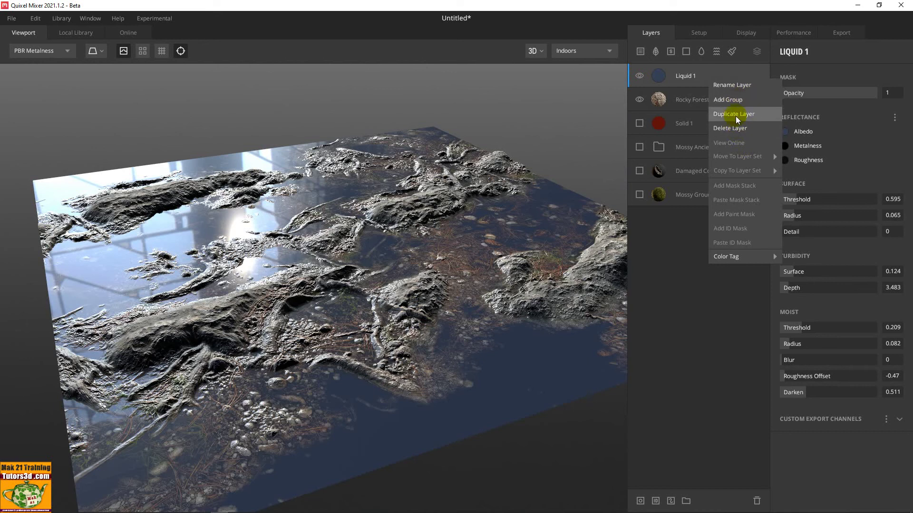
left_click(675, 303)
left_click(718, 131)
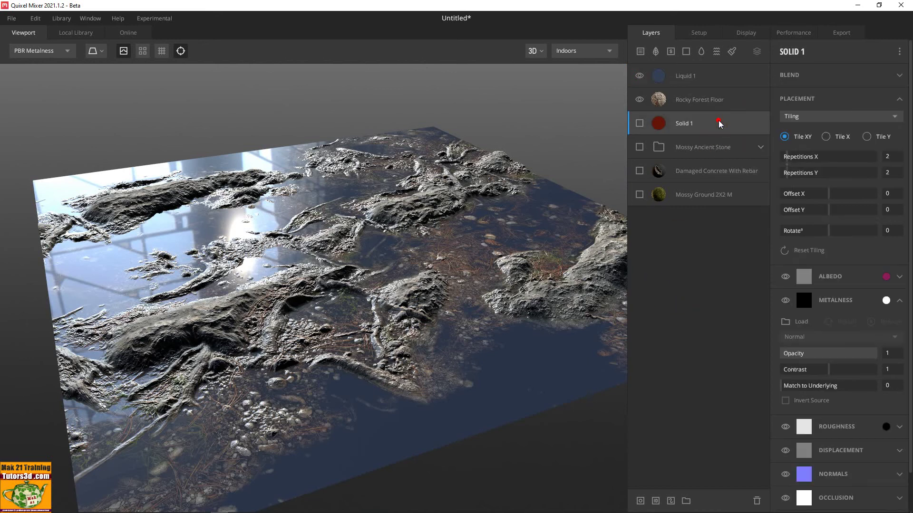
right_click(717, 125)
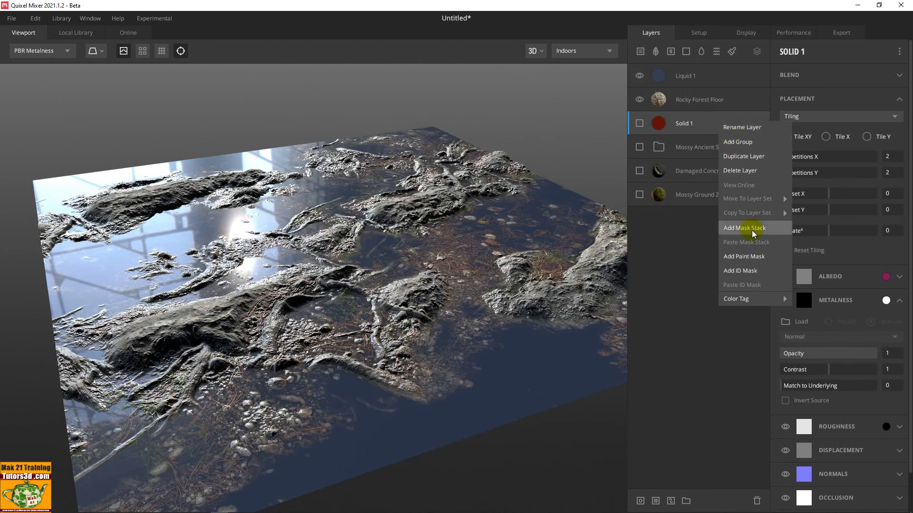
left_click(696, 274)
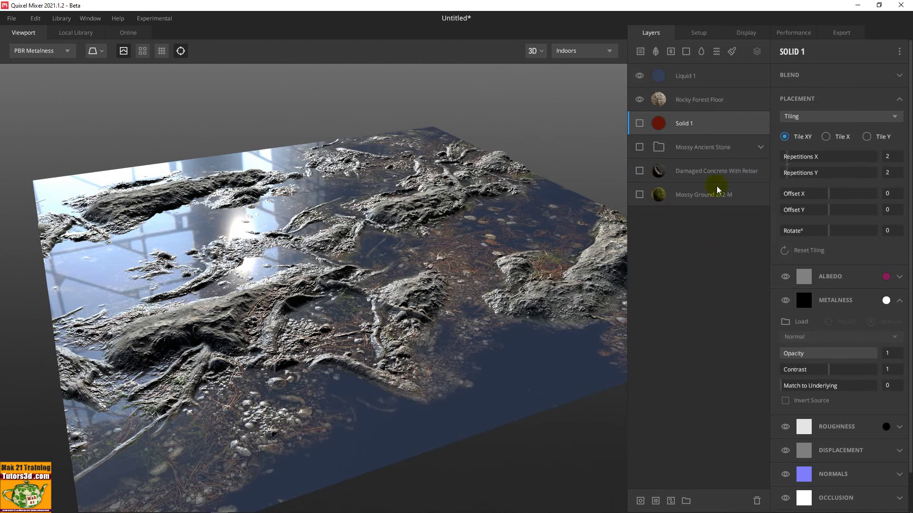
right_click(726, 104)
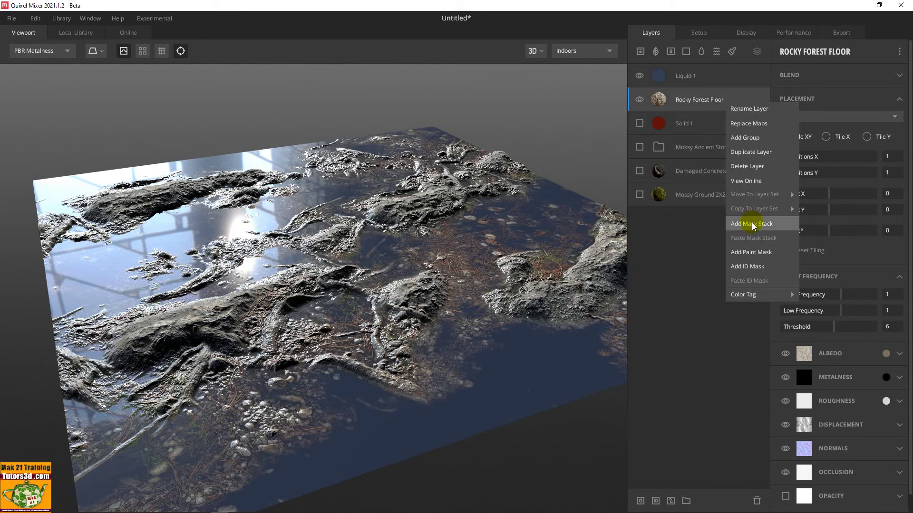
left_click(690, 276)
left_click(705, 200)
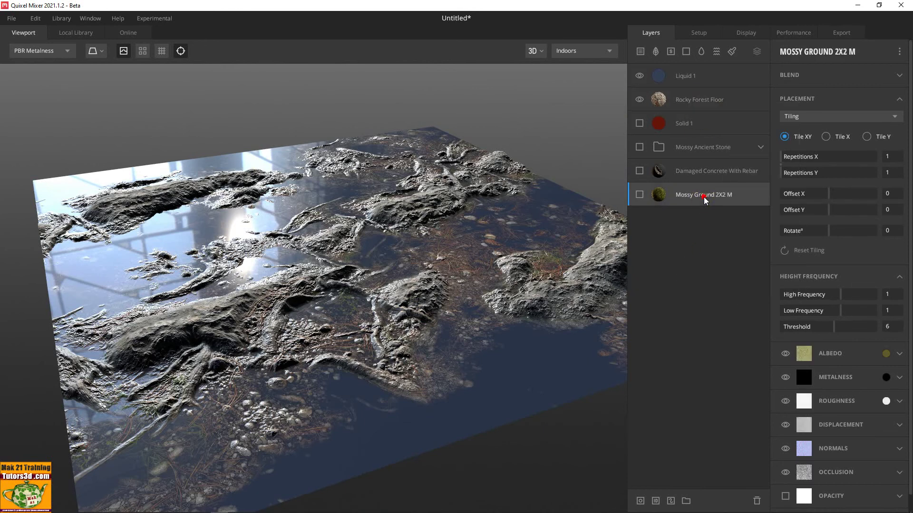
left_click(702, 174)
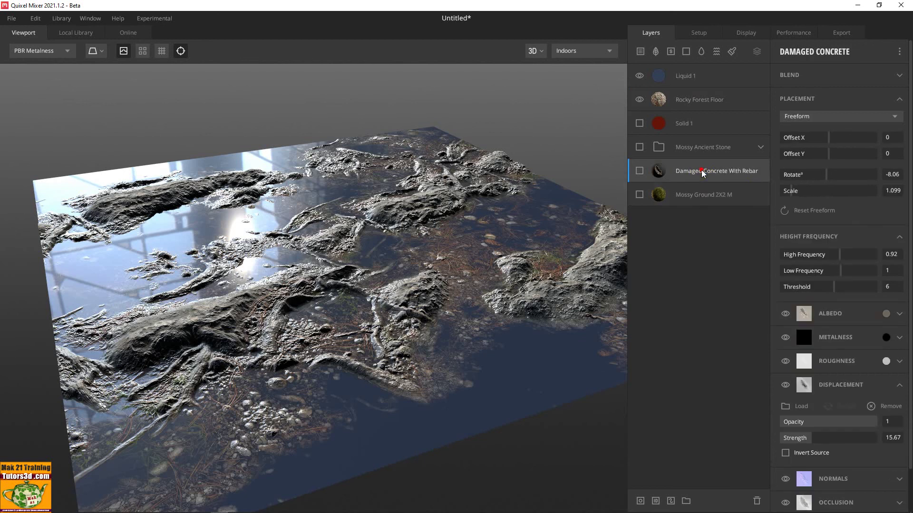
right_click(702, 172)
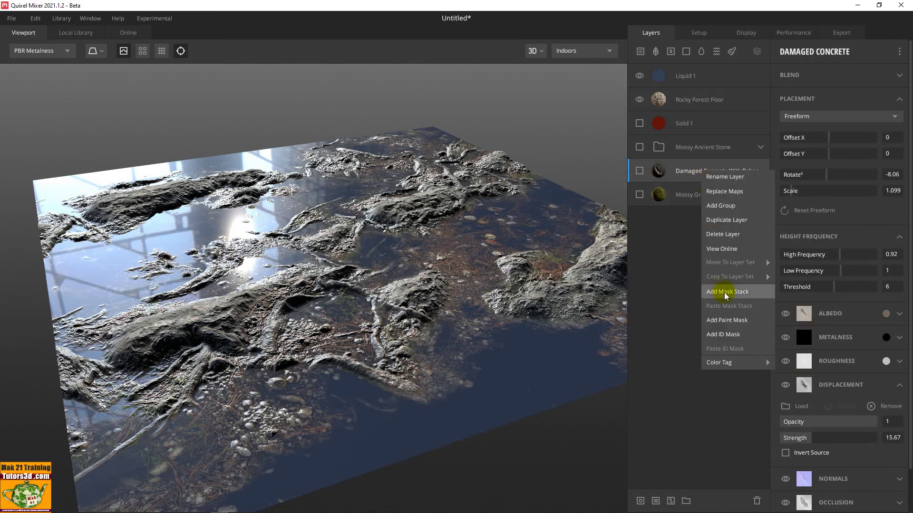
left_click(682, 349)
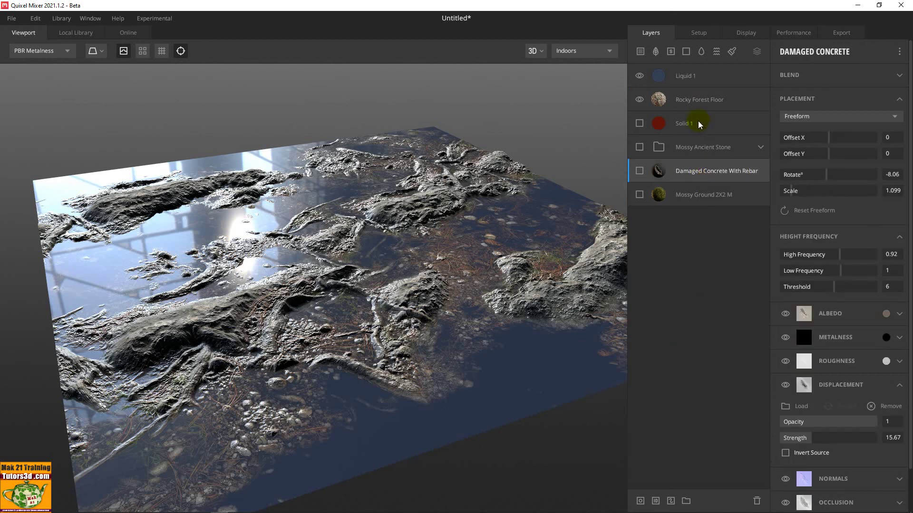
right_click(698, 79)
mouse_move(734, 258)
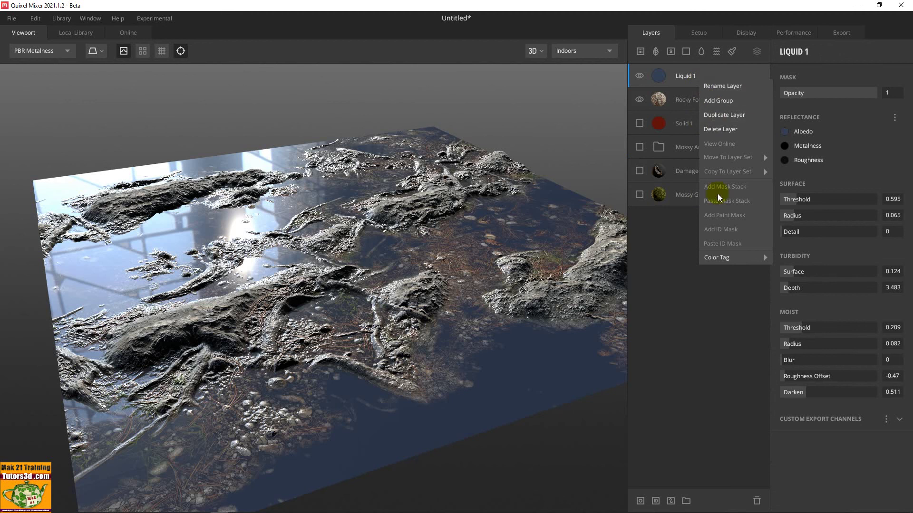
left_click(672, 312)
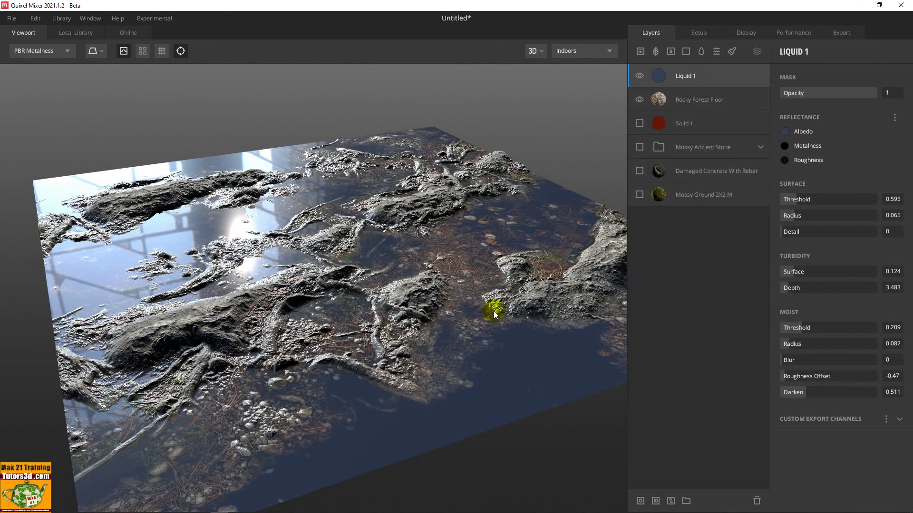